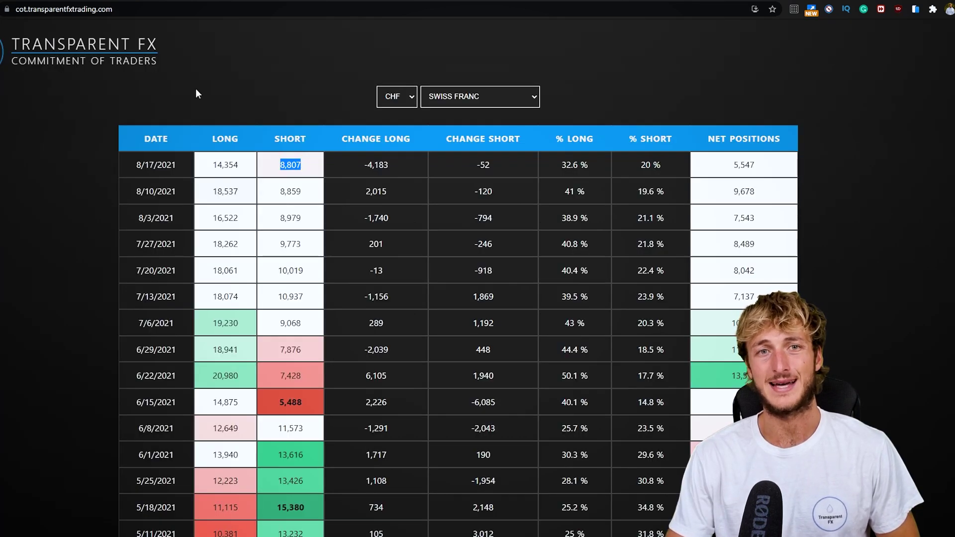
left_click_drag(135, 60, 21, 60)
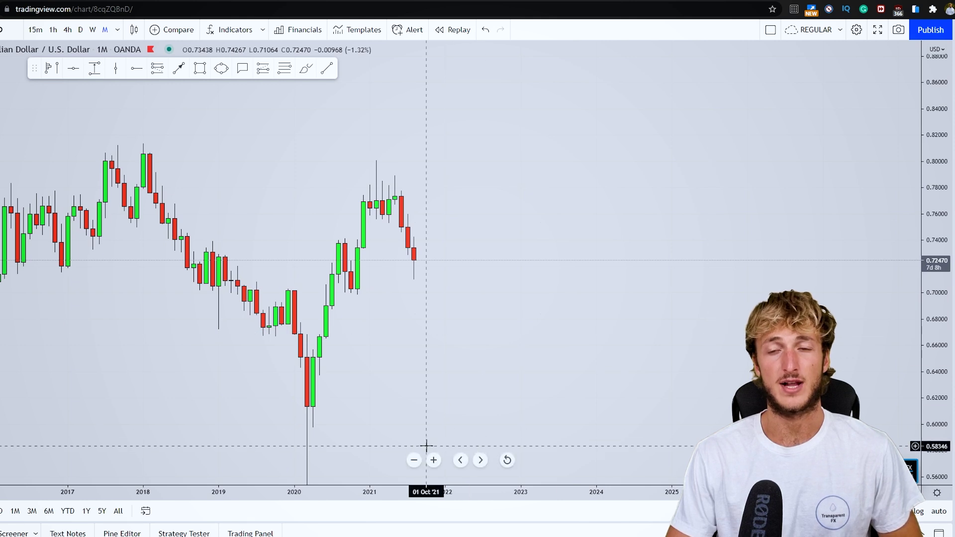
- Trace the 2021 double top on the monthly Australian Dollar / U.S. Dollar candles with a red brush stroke
left_click(433, 460)
left_click_drag(491, 388, 612, 348)
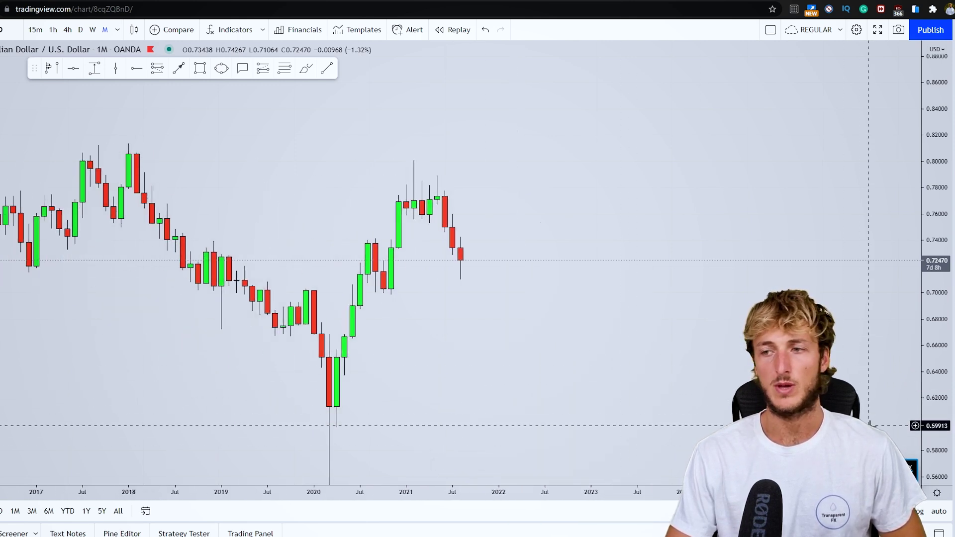
left_click_drag(938, 416, 938, 398)
left_click_drag(514, 298, 511, 306)
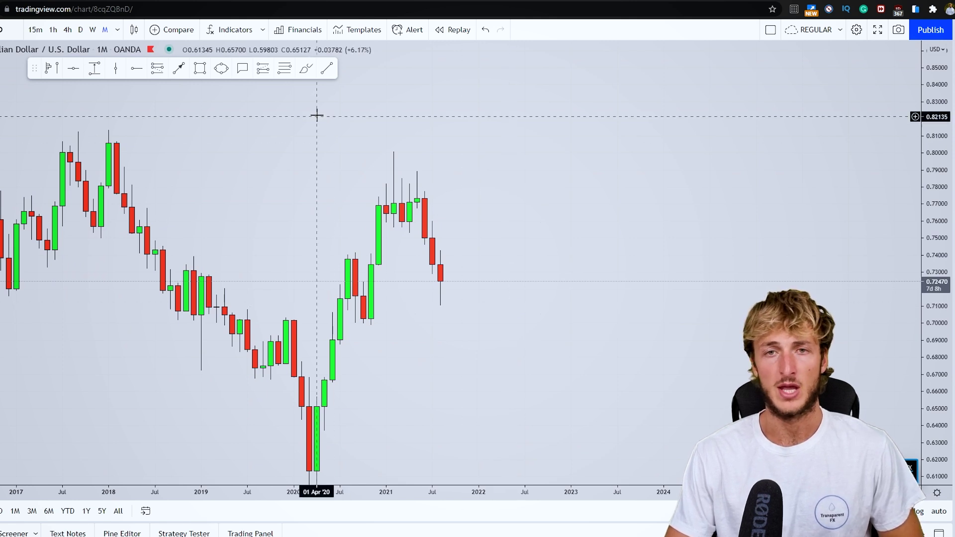
left_click(305, 68)
mouse_move(369, 322)
left_mouse_down()
mouse_move(379, 243)
mouse_move(402, 192)
mouse_move(418, 188)
mouse_move(440, 279)
left_mouse_up()
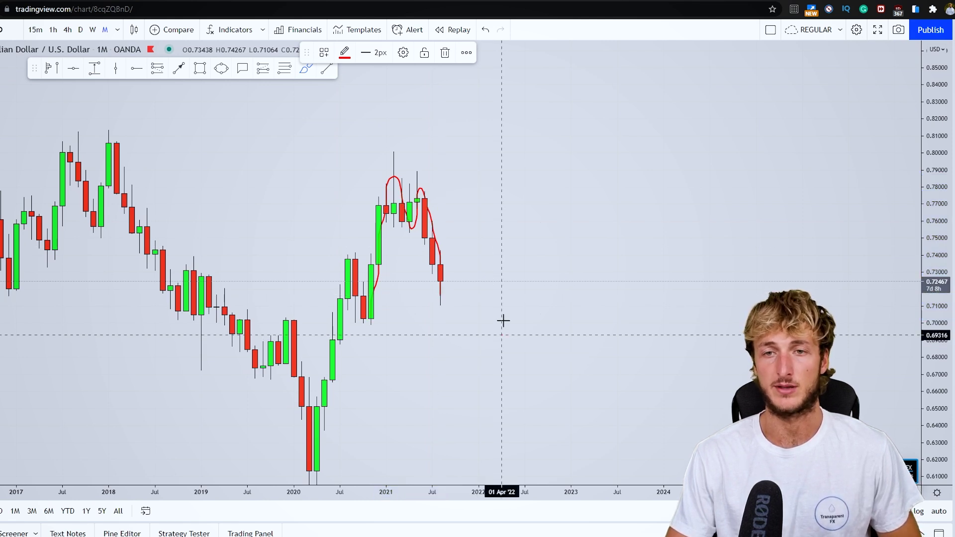
- Sketch an enlarged M pattern in the empty chart area with a neckline at about 0.75, circling the neckline low and its retest
mouse_move(502, 332)
left_mouse_down()
mouse_move(555, 241)
mouse_move(585, 251)
left_mouse_up()
mouse_move(588, 308)
left_mouse_down()
mouse_move(588, 323)
mouse_move(617, 243)
left_mouse_up()
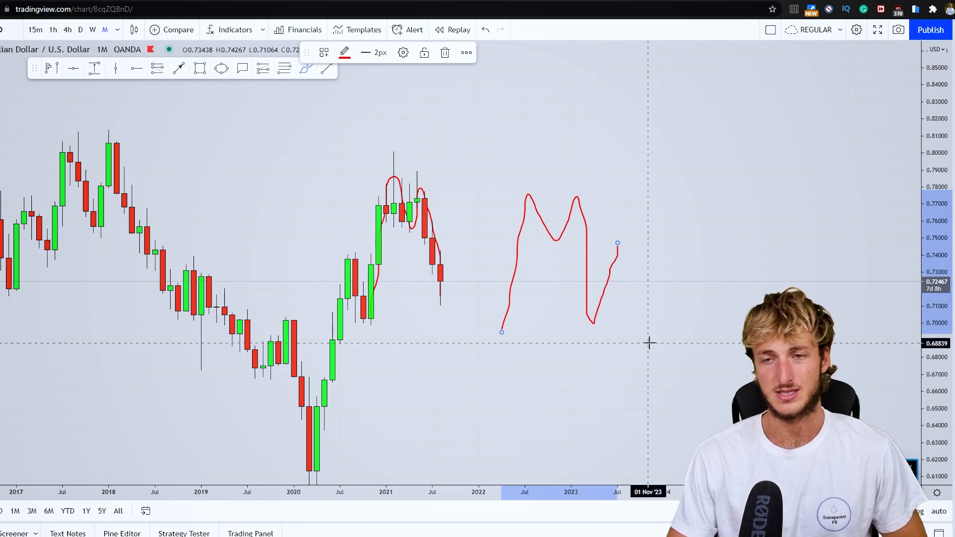
left_click_drag(545, 241, 701, 240)
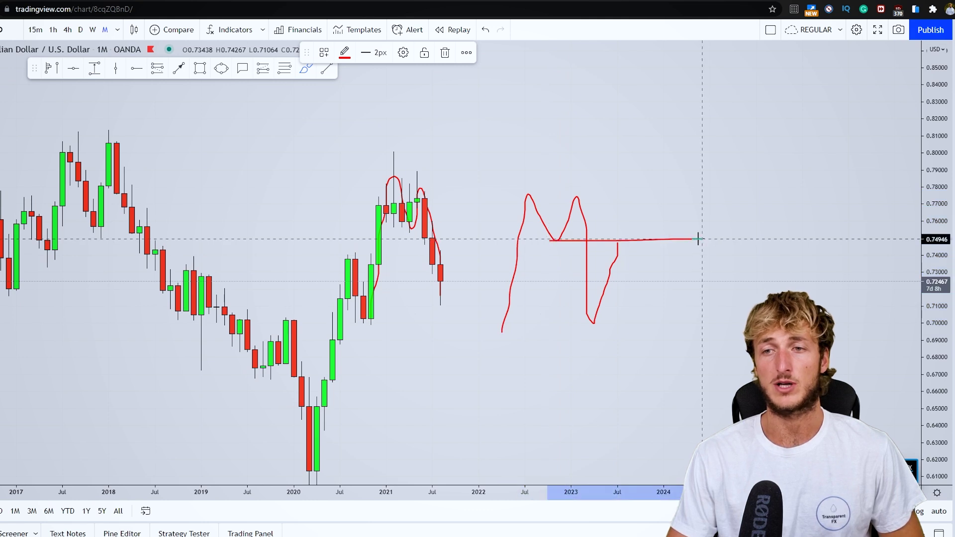
left_click_drag(539, 237, 555, 232)
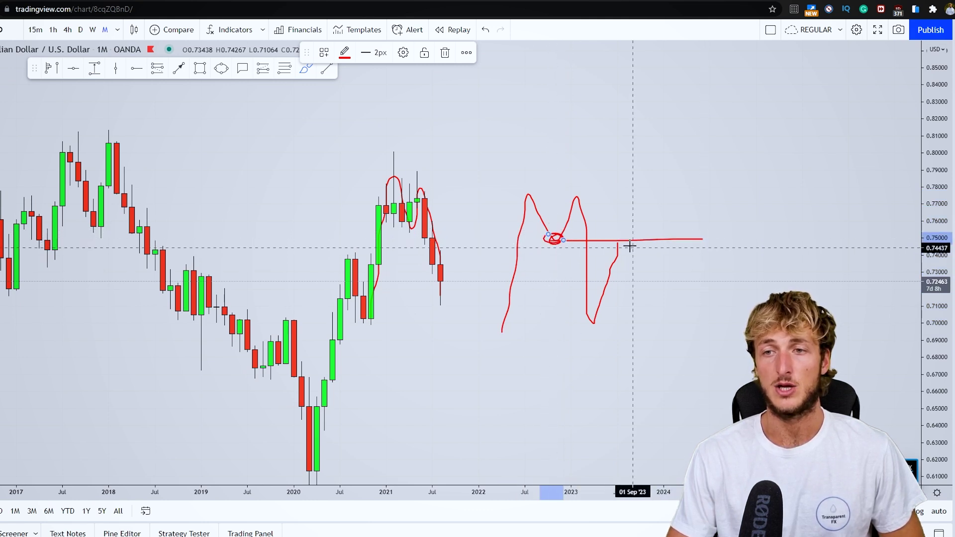
left_click_drag(630, 242, 617, 239)
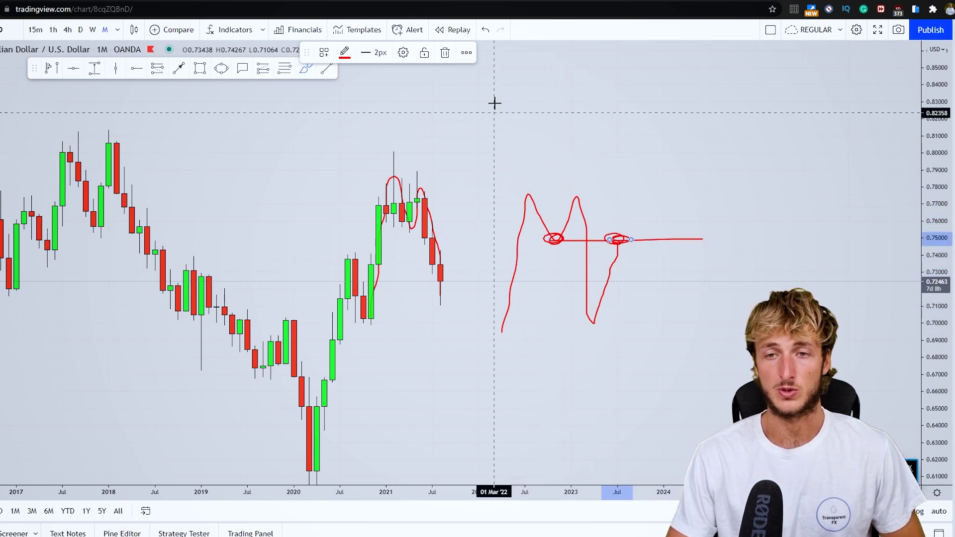
- Undo all the brush sketches of the M pattern on the monthly chart
left_click(488, 31)
left_click(489, 31)
left_click(488, 31)
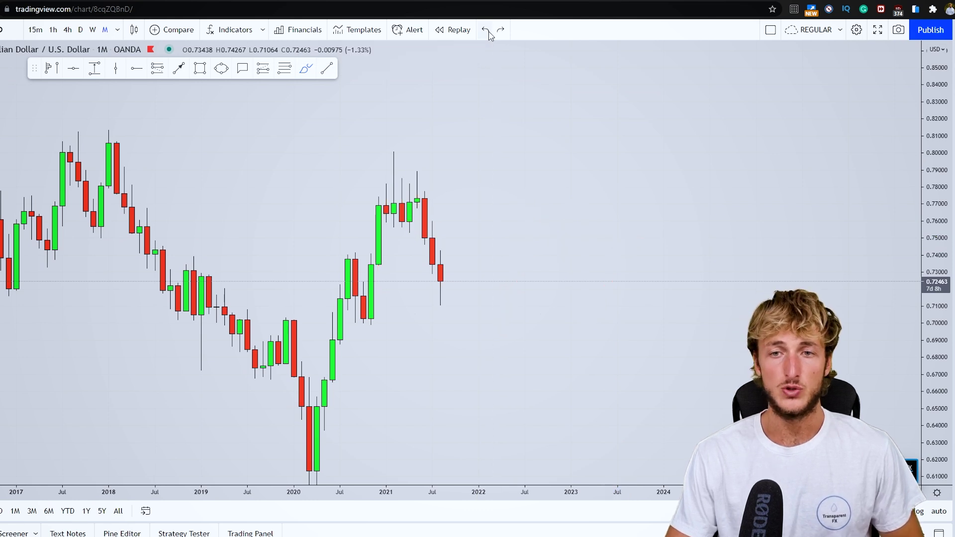
- Brush a drop to a support line at about 0.70 and replace it with a rectangle zone spanning September 2020 to mid-2022
mouse_move(440, 280)
left_mouse_down()
mouse_move(451, 315)
mouse_move(368, 320)
mouse_move(563, 320)
left_mouse_up()
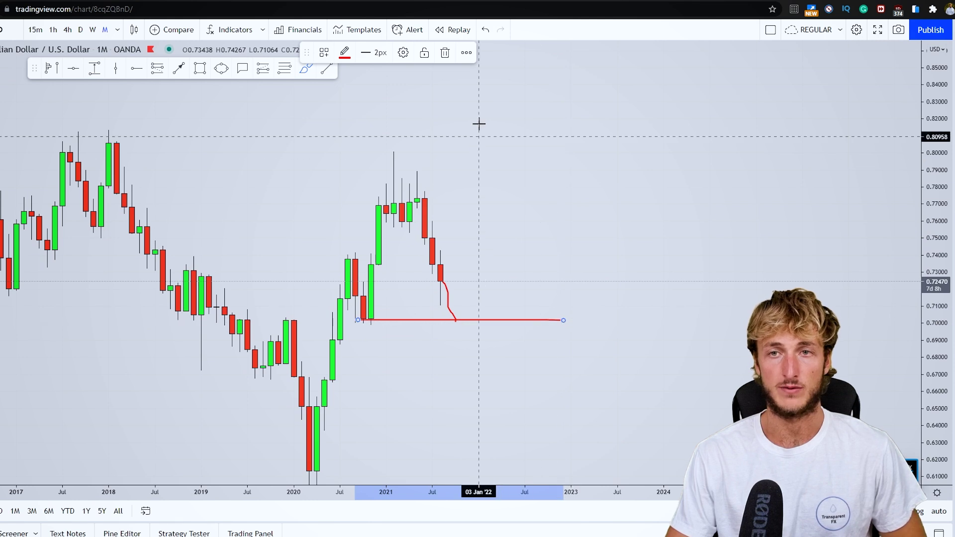
left_click(485, 31)
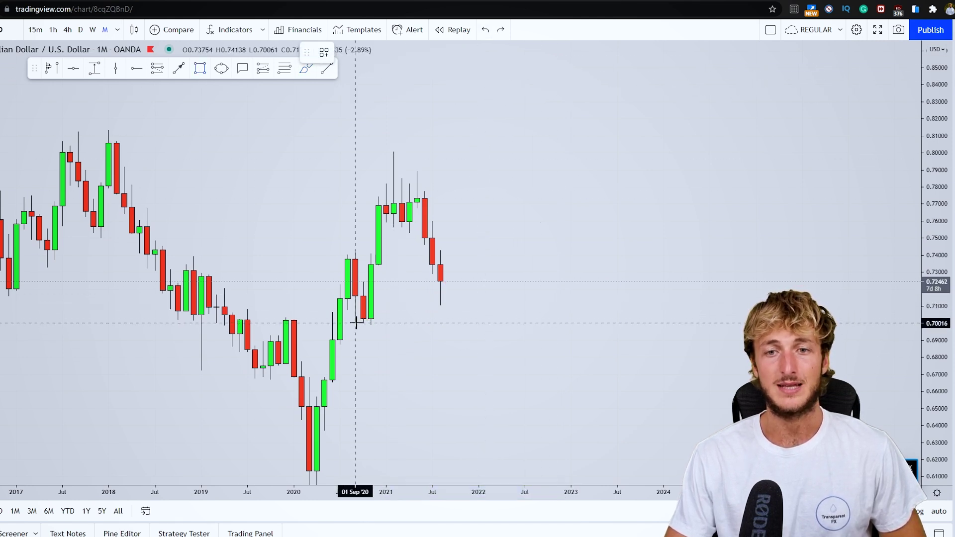
left_click_drag(356, 323, 517, 318)
left_click(565, 385)
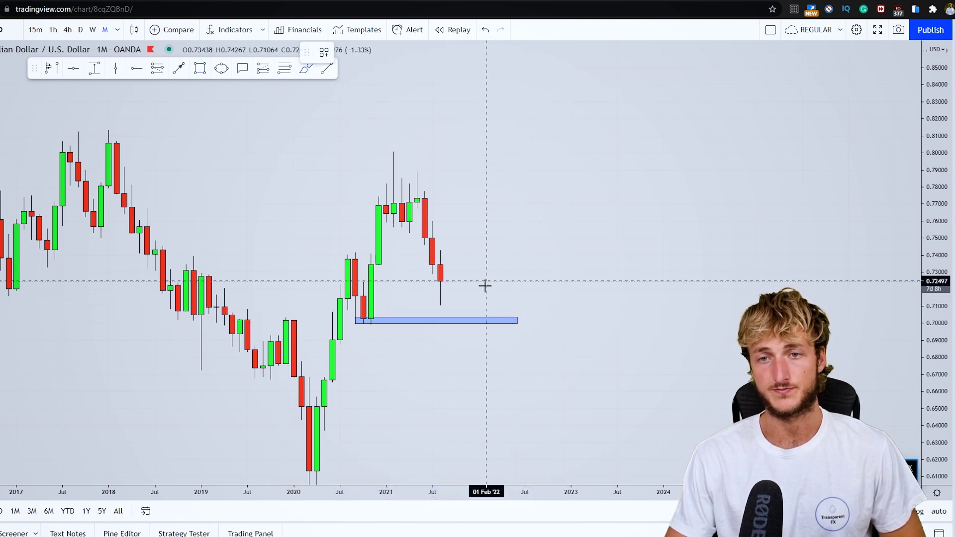
- Sketch a drop into the 0.70 support zone and a bounce to about 0.76, and clear these brush strokes
left_click_drag(448, 282, 466, 224)
left_click(445, 54)
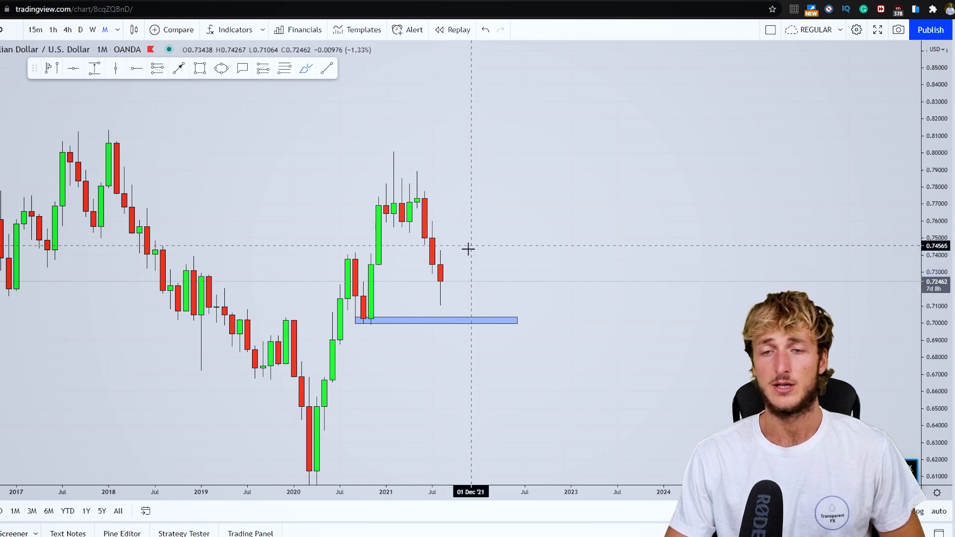
mouse_move(446, 278)
left_mouse_down()
mouse_move(454, 320)
mouse_move(444, 313)
left_mouse_up()
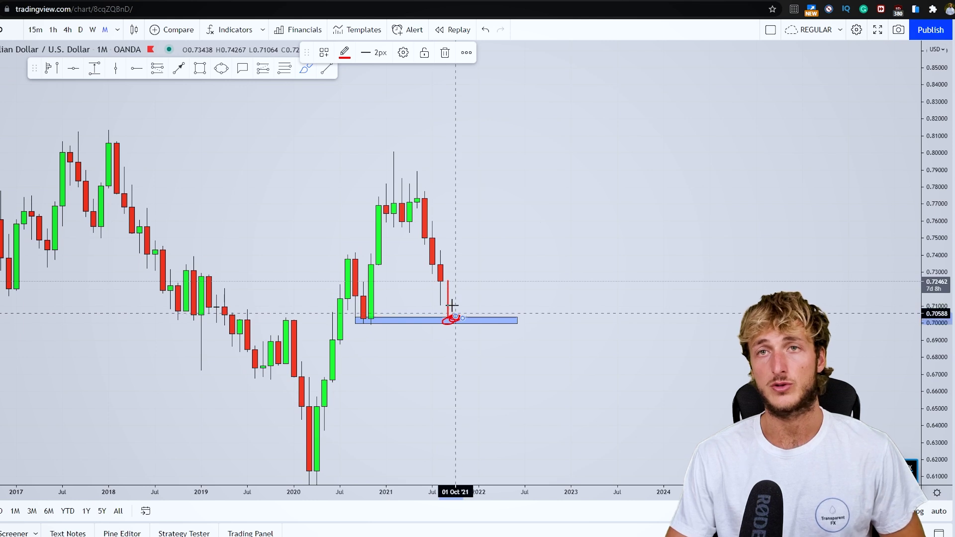
left_click(364, 320)
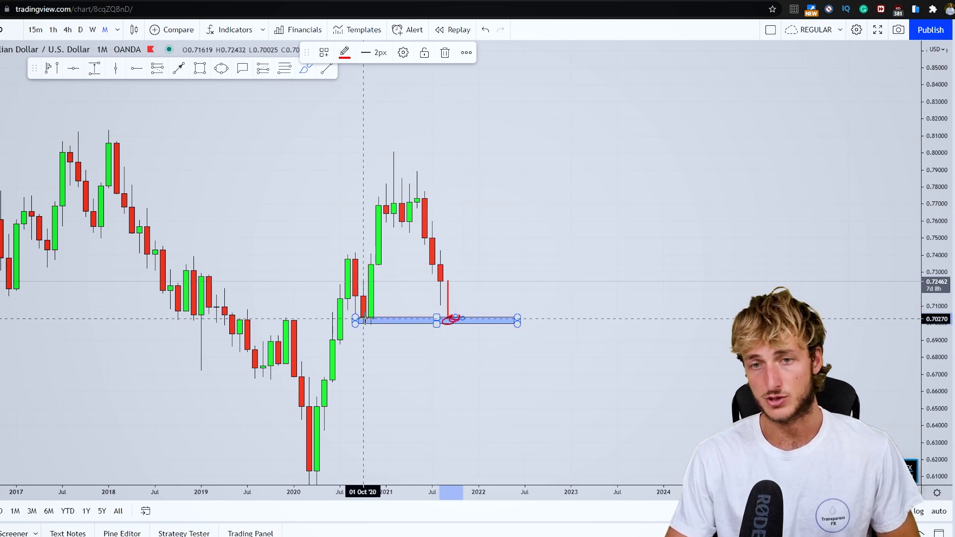
left_click_drag(464, 317, 486, 218)
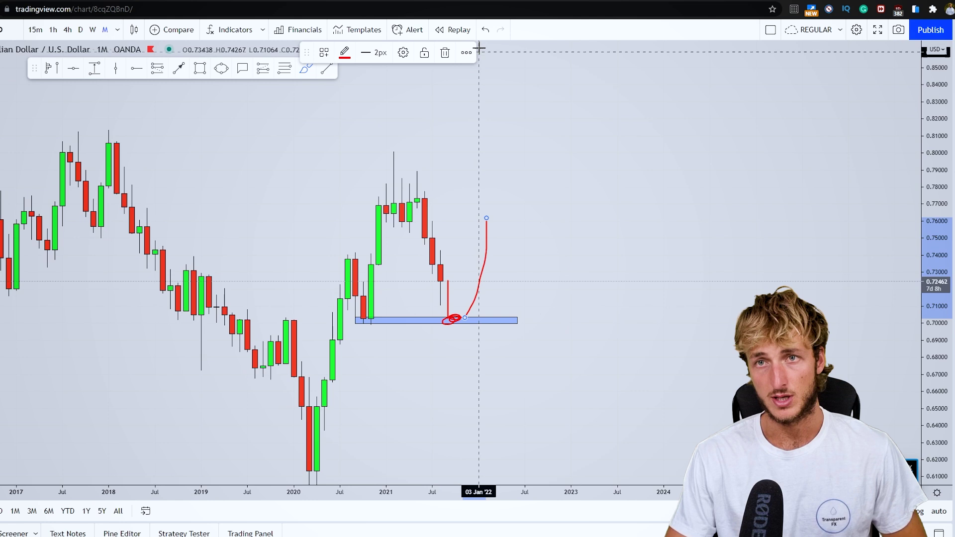
left_click(485, 30)
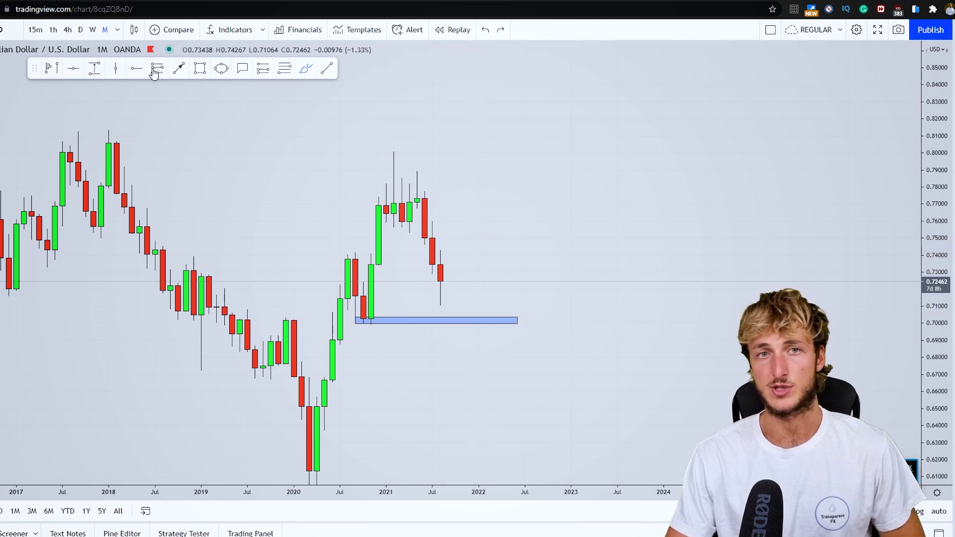
- Switch the Australian Dollar / U.S. Dollar chart to the weekly timeframe
left_click(92, 30)
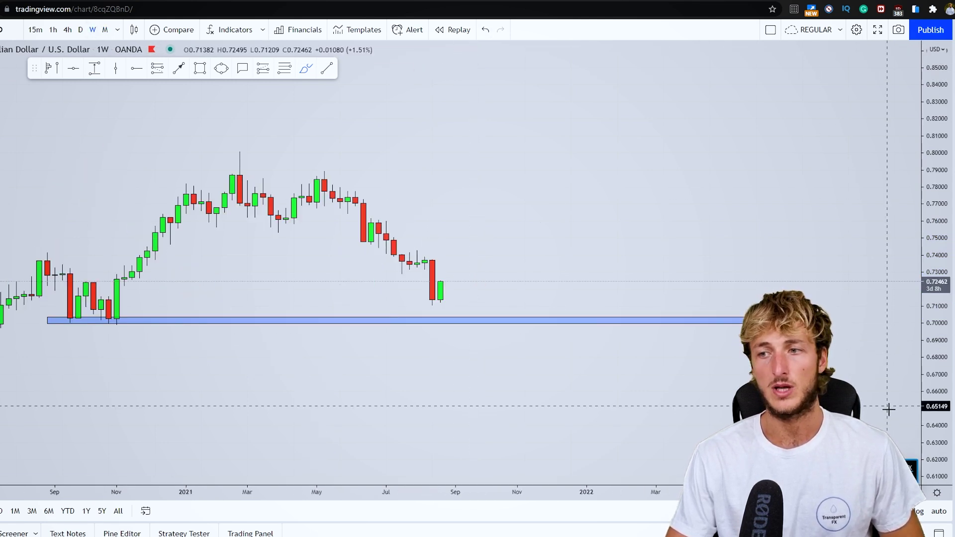
scroll(890, 405, "up", 3)
left_click_drag(539, 264, 569, 265)
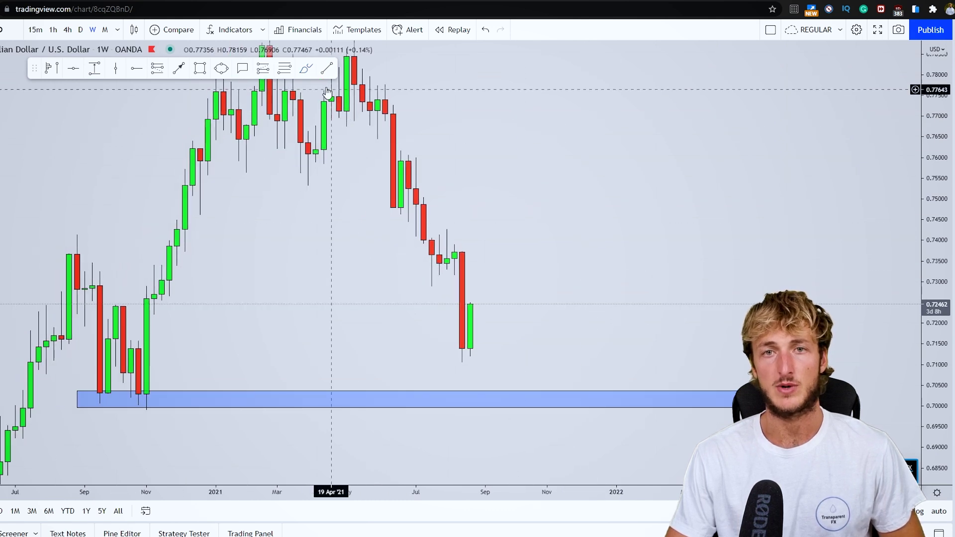
- Trace the decline's lower highs and lower lows from June to August 2021 on the weekly candles, and delete the trace
left_click(306, 68)
mouse_move(408, 149)
left_mouse_down()
mouse_move(436, 271)
mouse_move(451, 228)
mouse_move(464, 357)
left_mouse_up()
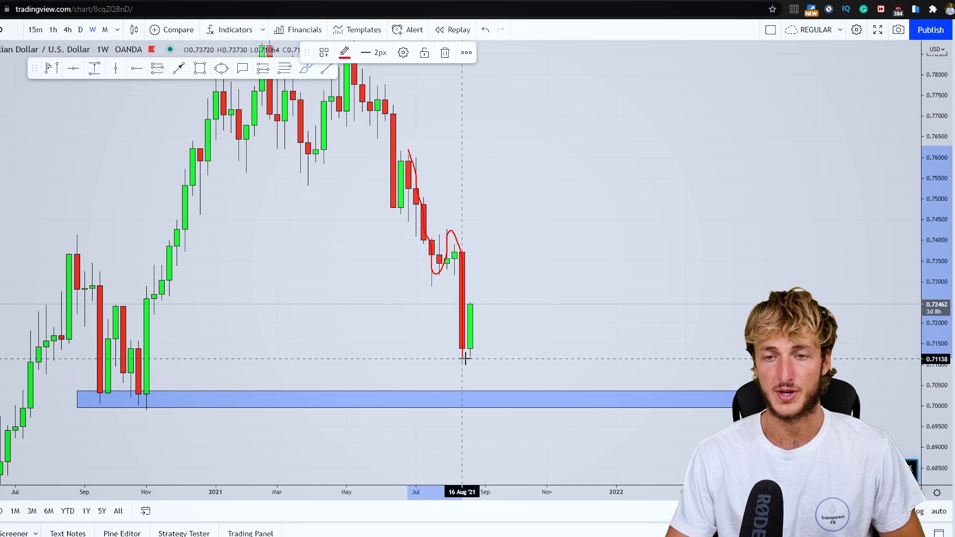
left_click(446, 52)
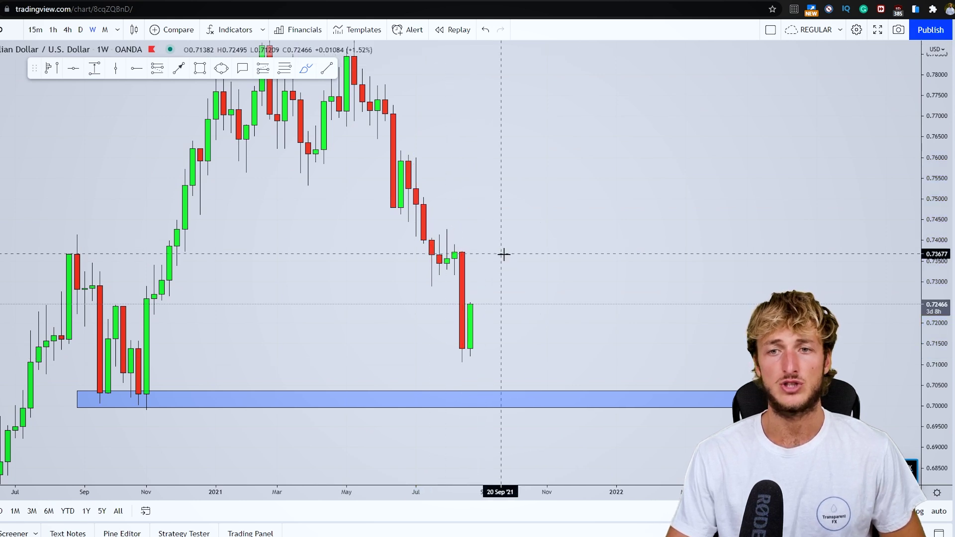
- Sketch a sample drop, pullback and further drop beside the weekly candles, brush a decline toward the support zone, and clear both sketches
mouse_move(520, 241)
left_mouse_down()
mouse_move(533, 345)
mouse_move(569, 295)
mouse_move(586, 370)
left_mouse_up()
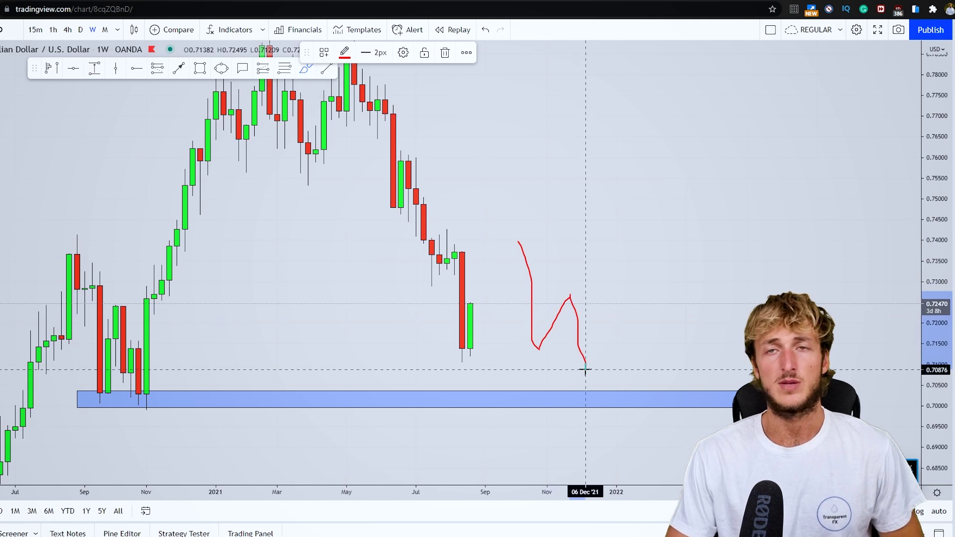
left_click(485, 30)
left_click(485, 30)
mouse_move(454, 231)
left_mouse_down()
mouse_move(462, 357)
mouse_move(494, 317)
mouse_move(501, 392)
left_mouse_up()
left_click(445, 52)
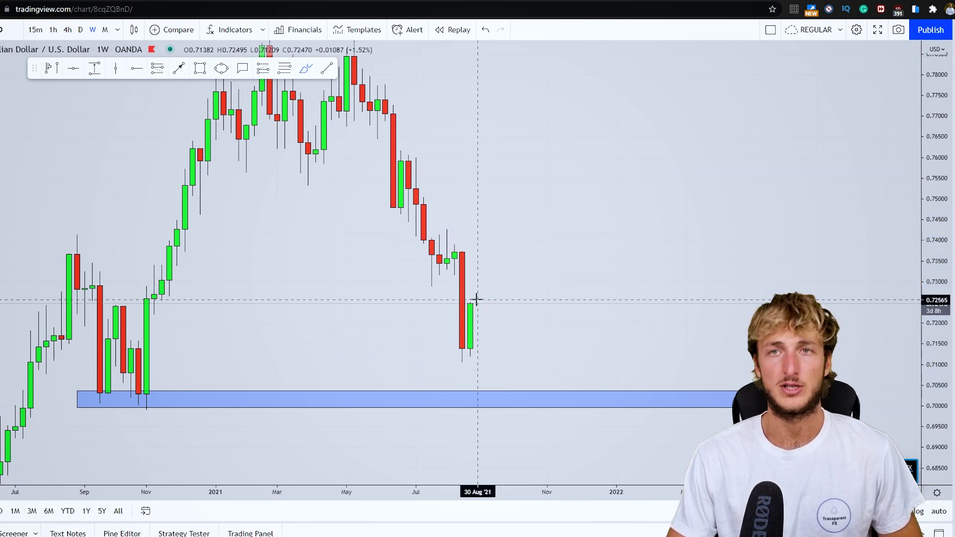
- Draw a Fibonacci retracement on the weekly chart from the early August 2021 high at about 0.7427 to the August low
left_click(447, 229)
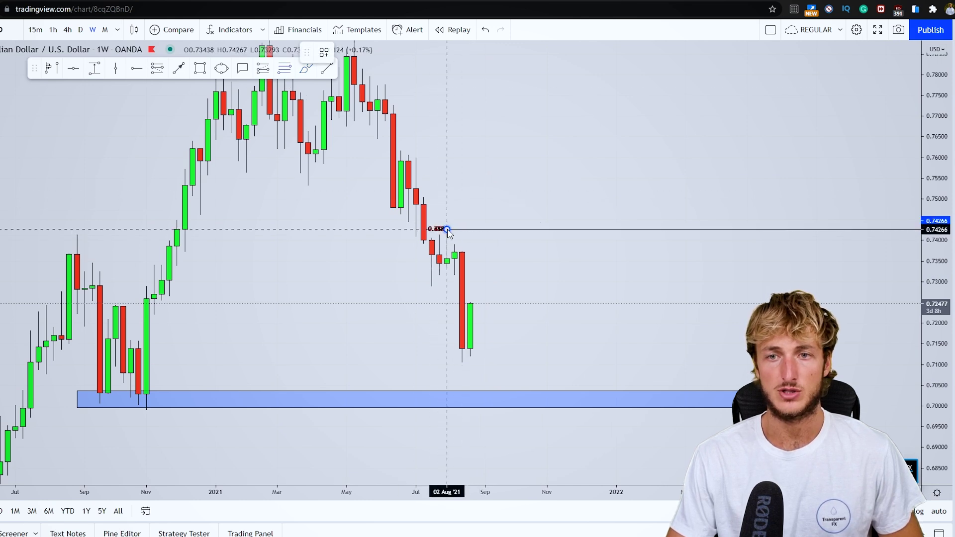
left_click(469, 363)
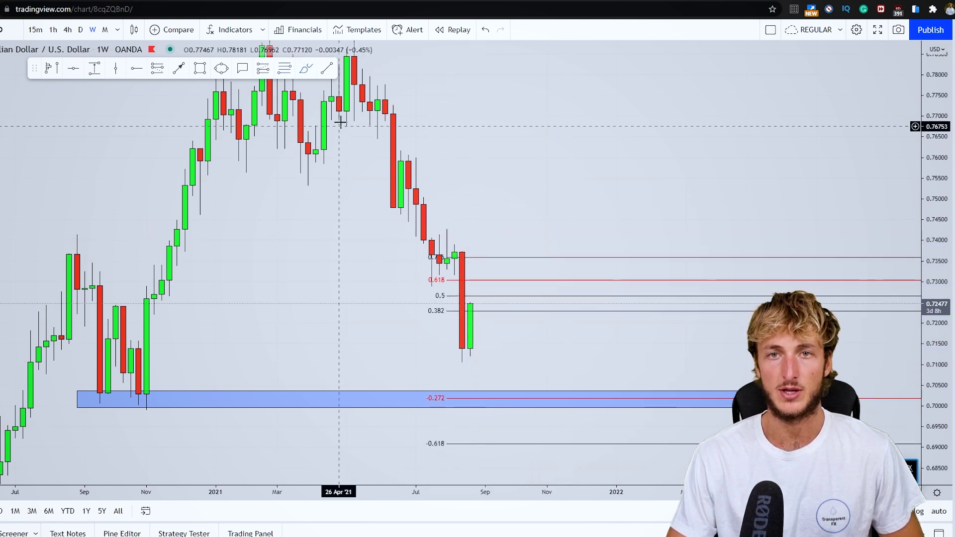
- Circle the current price between the 0.382 and 0.5 levels, delete the circle, and sketch a projected drop to the -0.272 level
left_click(462, 295)
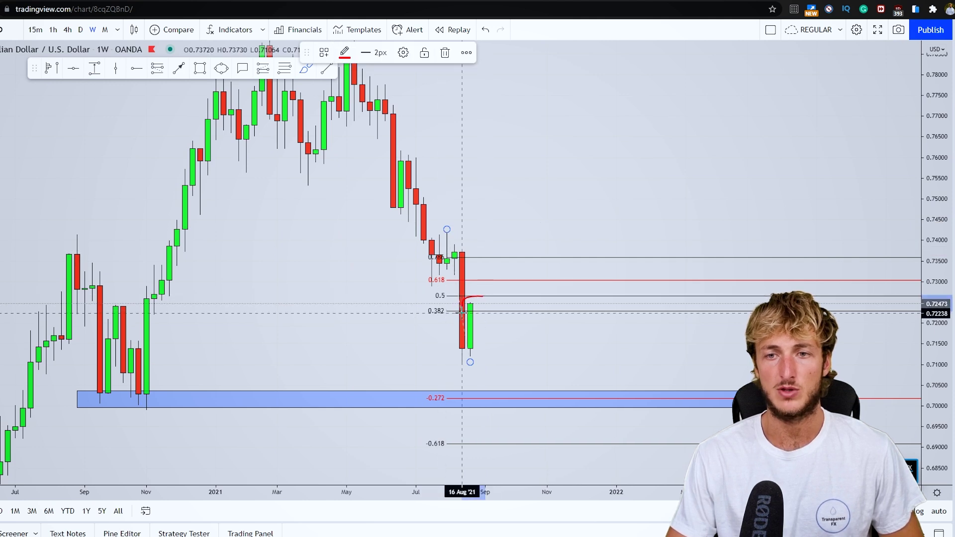
mouse_move(462, 313)
left_mouse_down()
mouse_move(491, 313)
mouse_move(485, 297)
left_mouse_up()
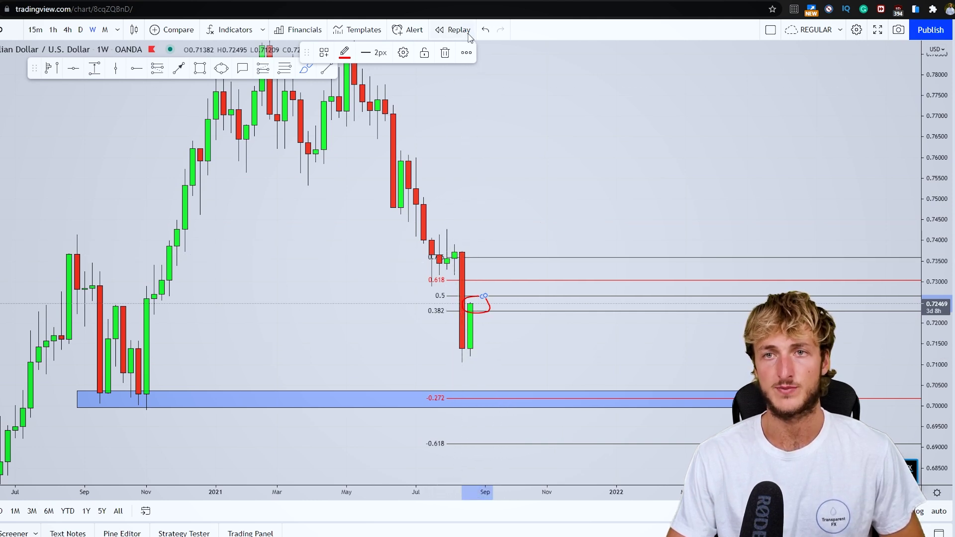
left_click(445, 52)
mouse_move(470, 305)
left_mouse_down()
mouse_move(494, 309)
mouse_move(508, 395)
left_mouse_up()
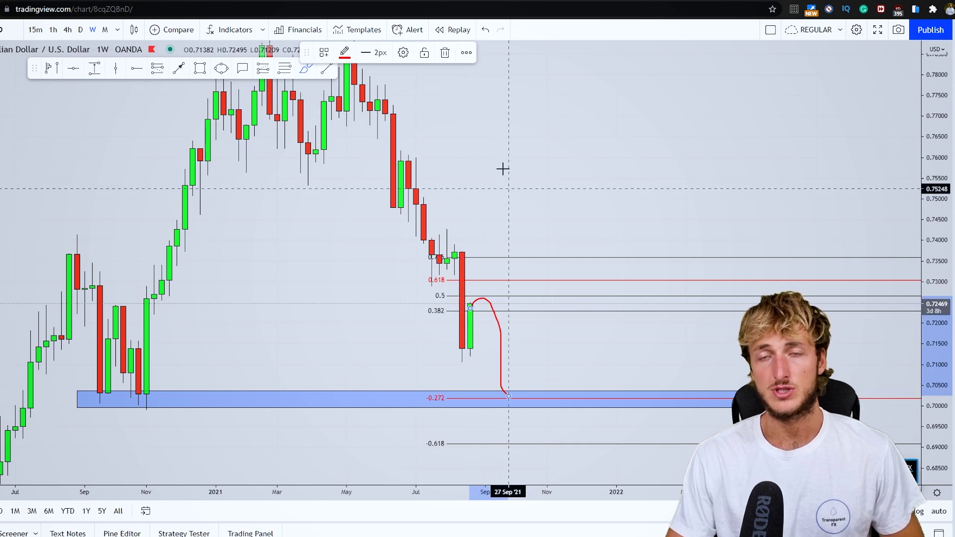
- Remove the projected drop and the Fibonacci retracement, and switch the chart to the daily timeframe
left_click(445, 52)
left_click(487, 258)
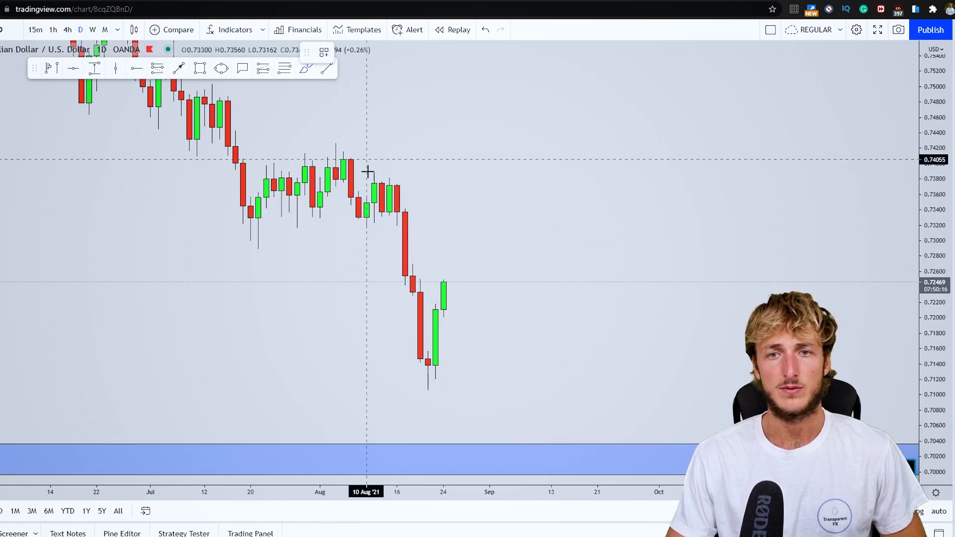
- Trace the August double top, the drop and the rebound over the daily candles, and delete the trace
mouse_move(367, 227)
left_mouse_down()
mouse_move(371, 172)
mouse_move(383, 217)
mouse_move(400, 199)
mouse_move(416, 338)
mouse_move(444, 339)
left_mouse_up()
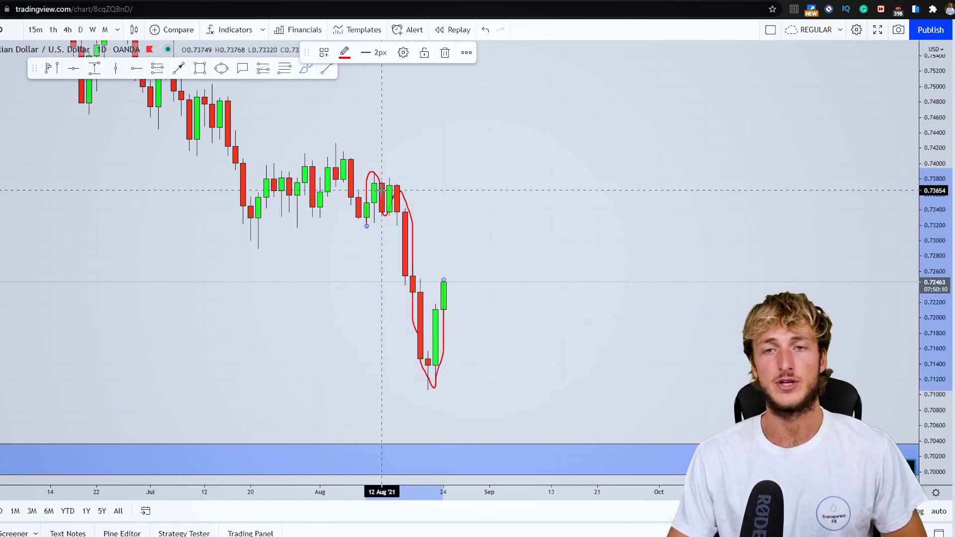
key("Delete")
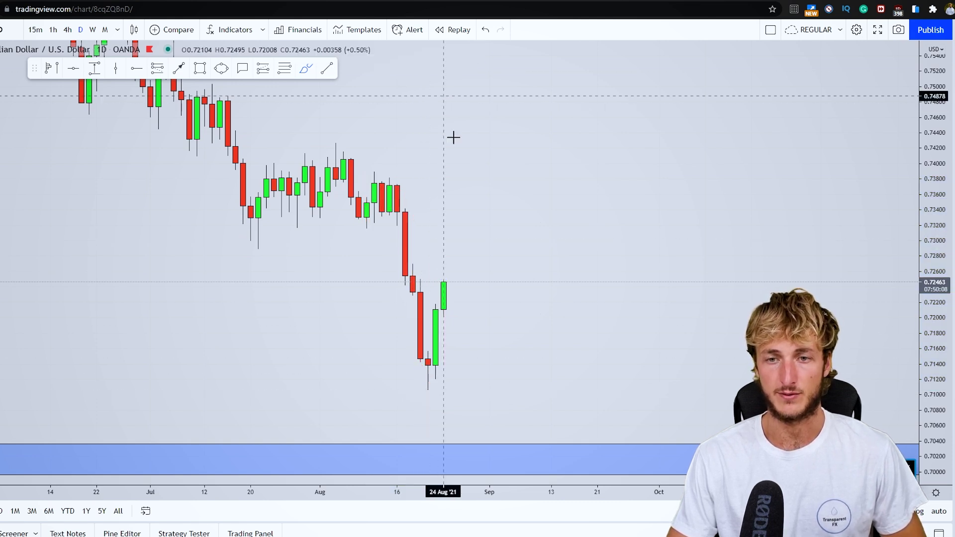
- Circle the 20 August 2021 low, sketch the rebound from it to about 0.7258, and clear the brush strokes
mouse_move(425, 386)
left_mouse_down()
mouse_move(439, 392)
mouse_move(422, 383)
mouse_move(431, 382)
left_mouse_up()
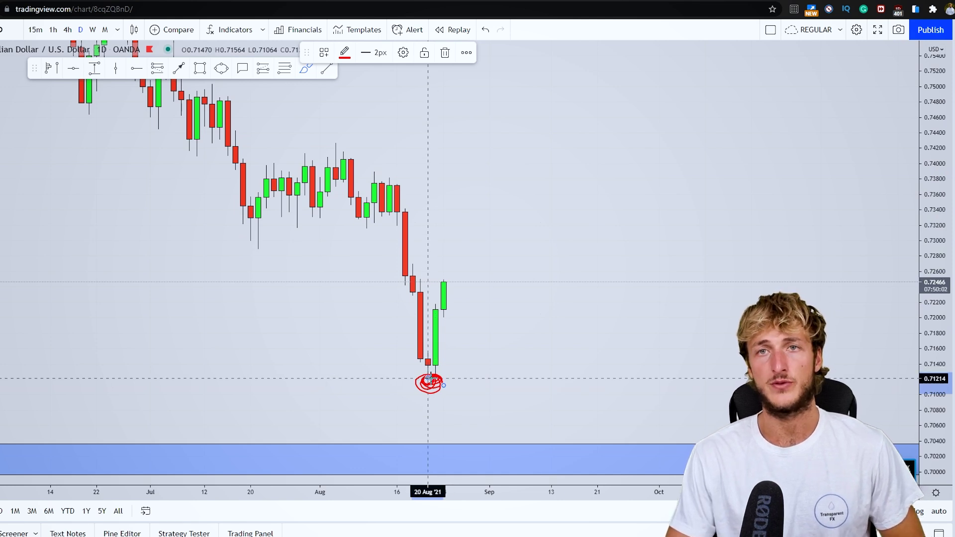
left_click_drag(427, 378, 451, 288)
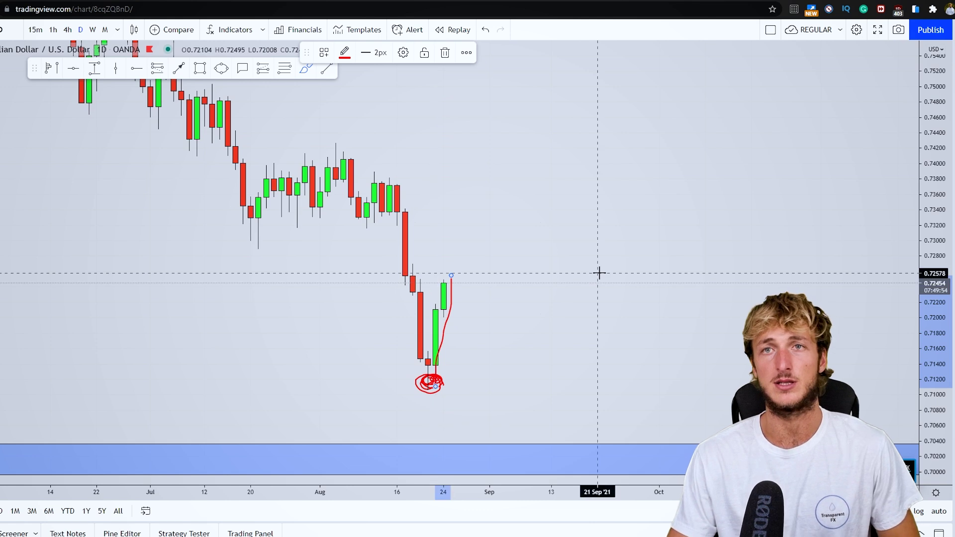
left_click(450, 56)
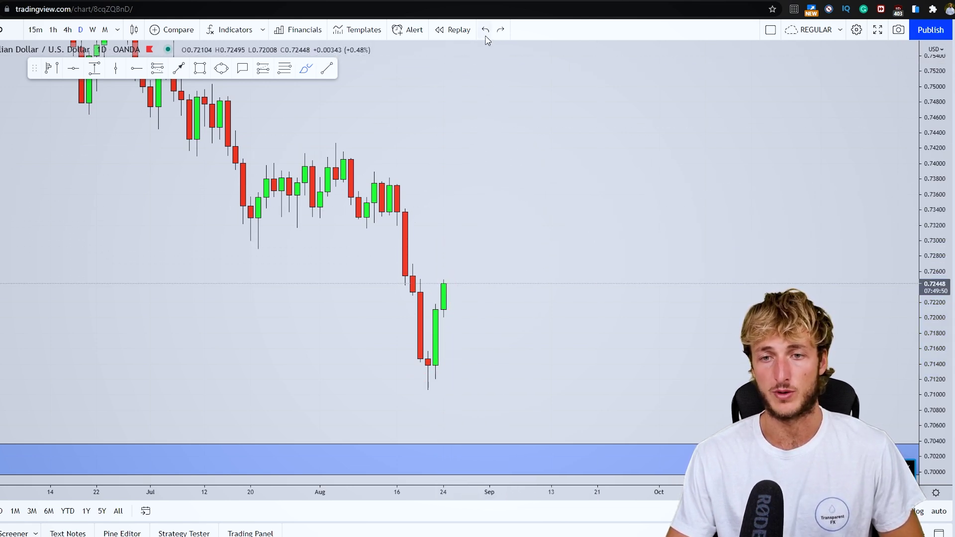
left_click_drag(593, 334, 580, 318)
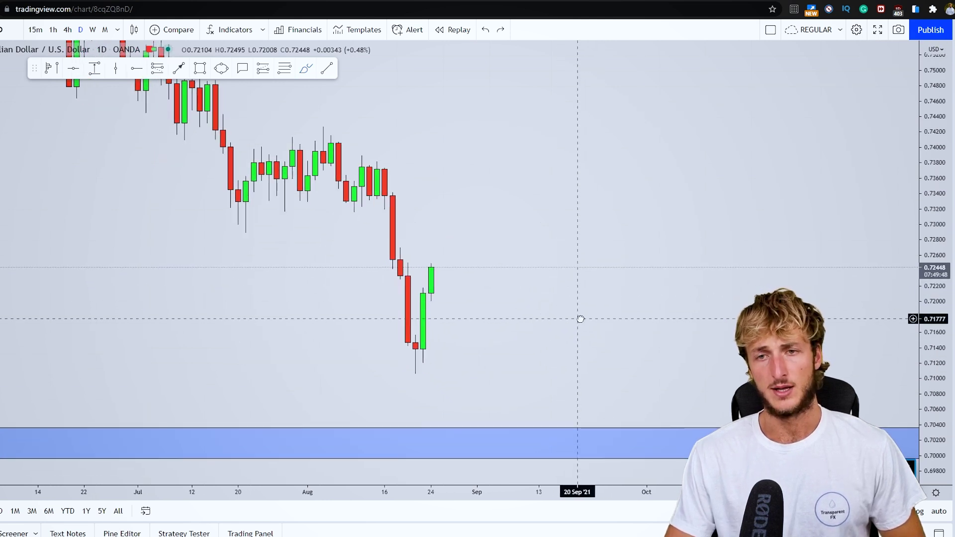
- Trace the mid-August drop and the rebound to the current price over the daily candles, and delete the trace
left_click(305, 69)
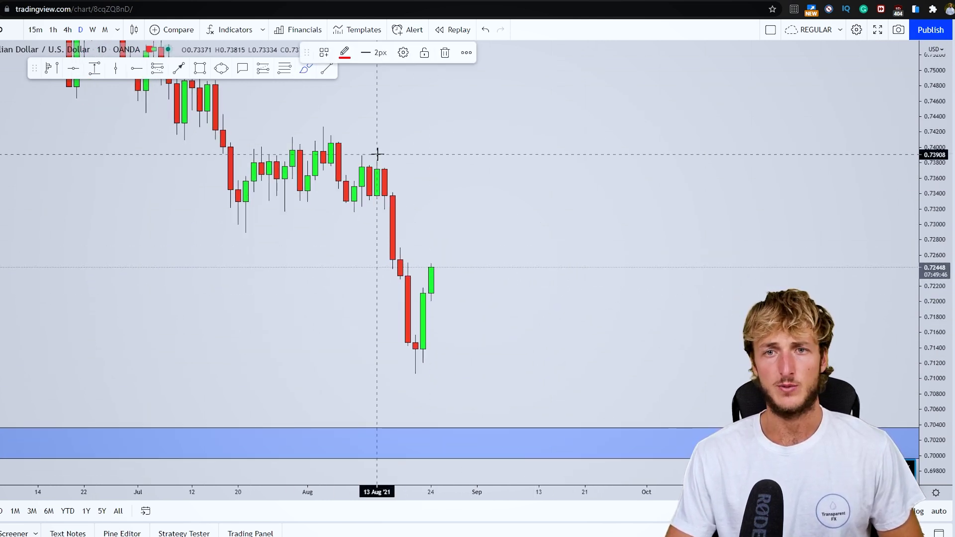
mouse_move(377, 155)
left_mouse_down()
mouse_move(403, 318)
mouse_move(431, 273)
left_mouse_up()
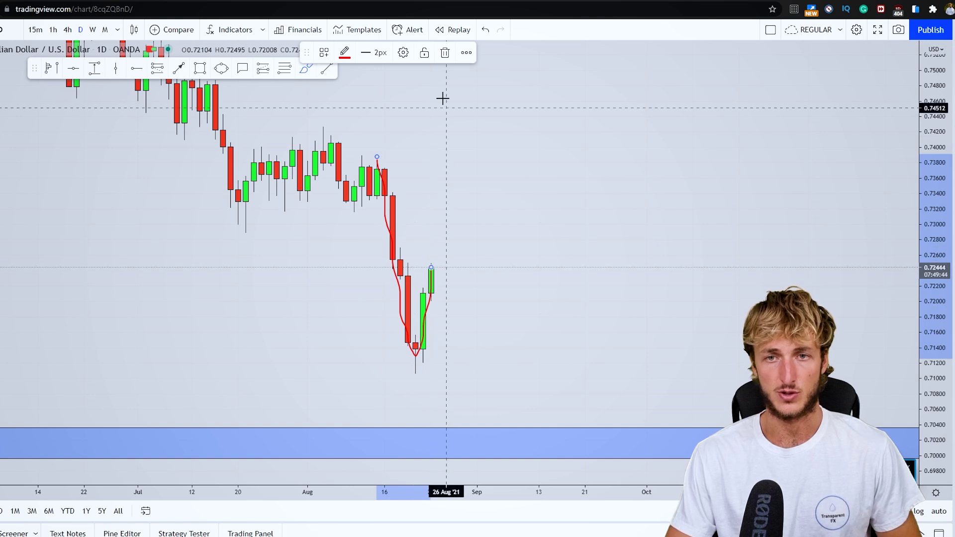
left_click(444, 54)
- Draw a Fibonacci retracement from the 16 August high down to the 20 August low
left_click(290, 70)
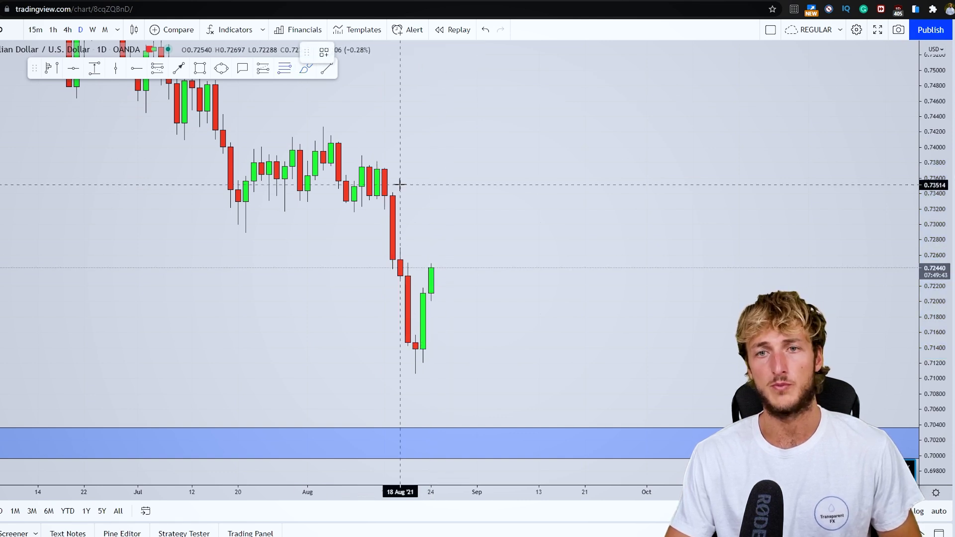
left_click(385, 161)
left_click(420, 372)
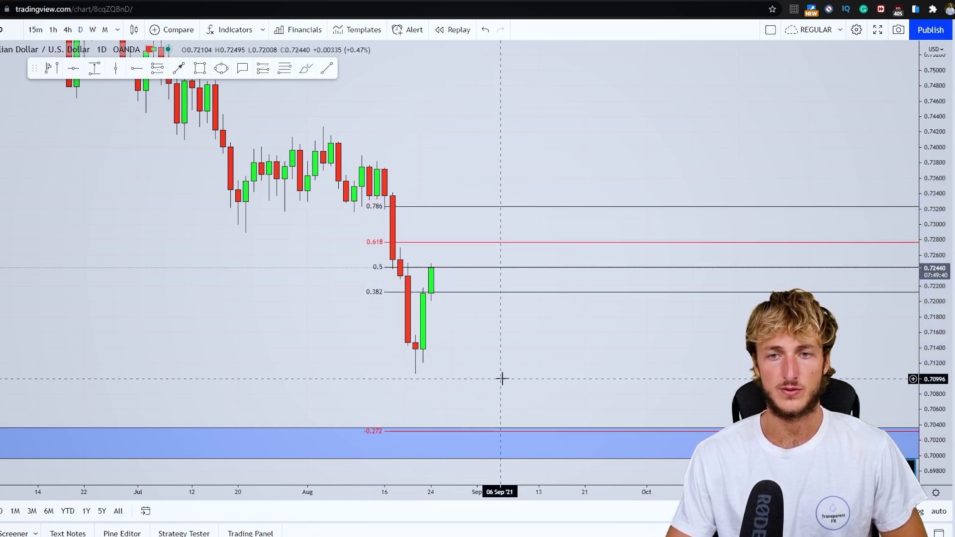
- Brush along the 0.5 level, circle the price there with a projected drop to about 0.70, and delete the strokes
left_click(304, 70)
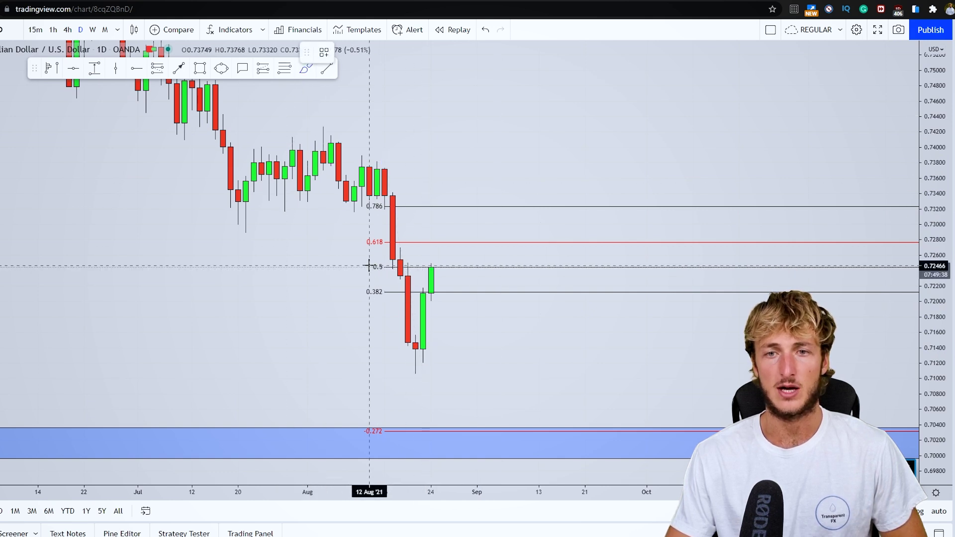
left_click_drag(372, 266, 554, 266)
key("Delete")
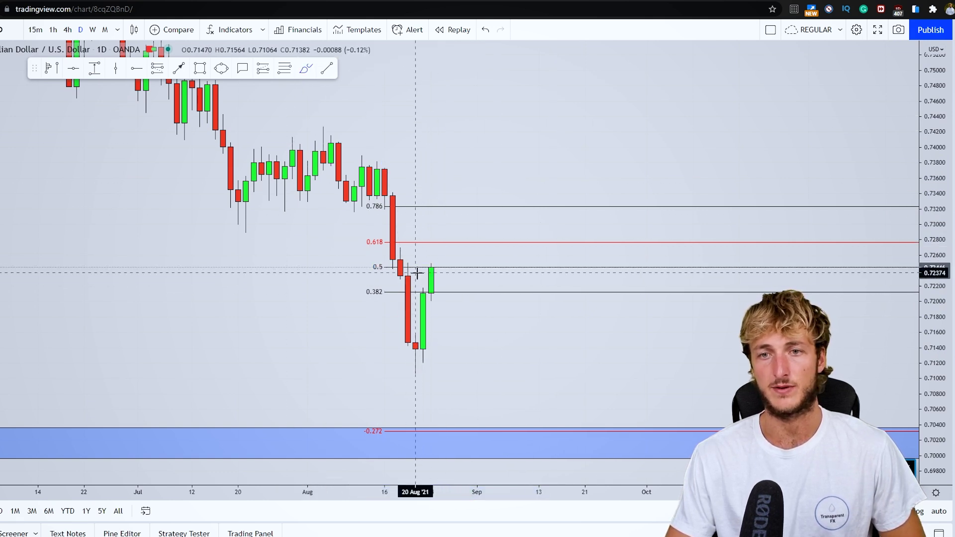
left_click_drag(431, 256, 489, 514)
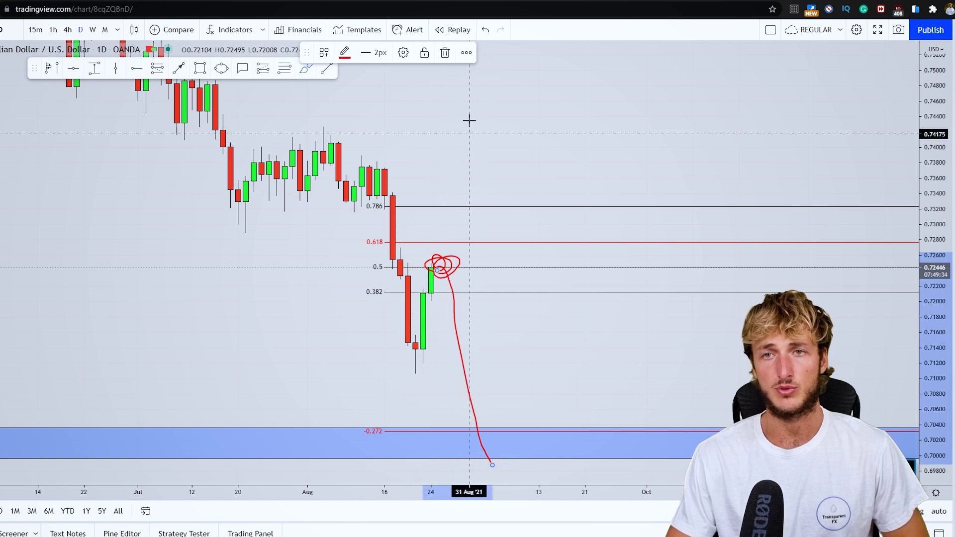
left_click(445, 52)
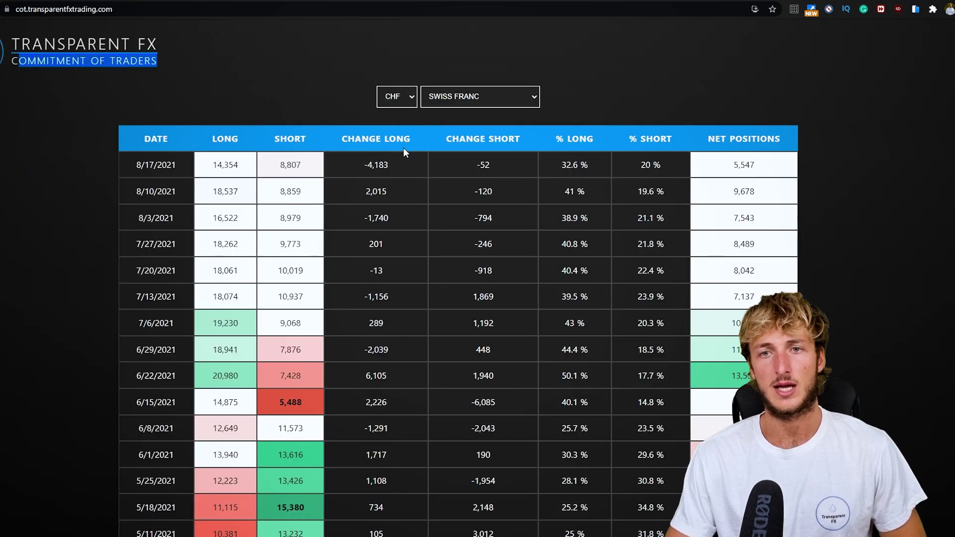
- Switch to the Transparent FX Commitment of Traders page and show the positions for AUD, Australian Dollar
left_click(378, 96)
left_click(377, 116)
left_click(356, 103)
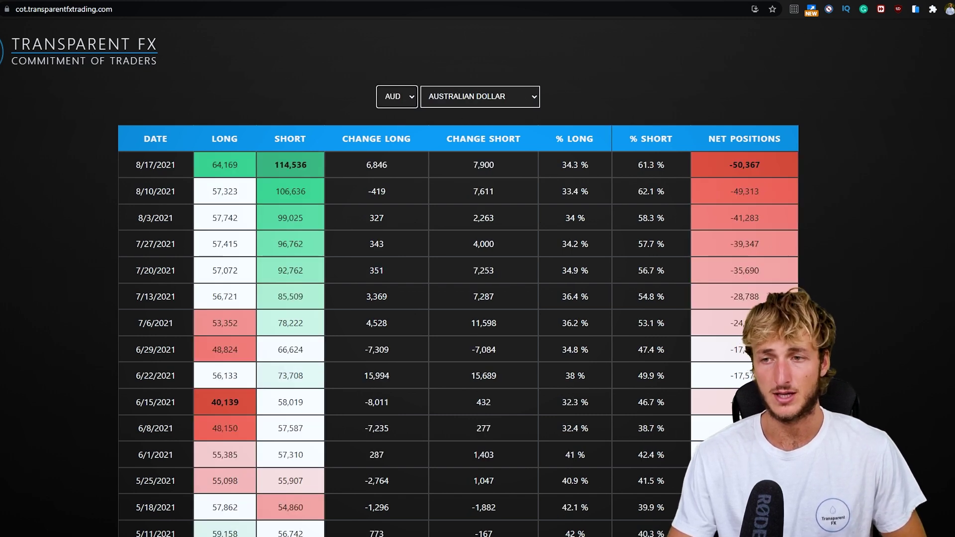
- Examine the long and short positions for 5/18/2021 and the long and net positions for 8/17/2021
scroll(764, 195, "down", 1)
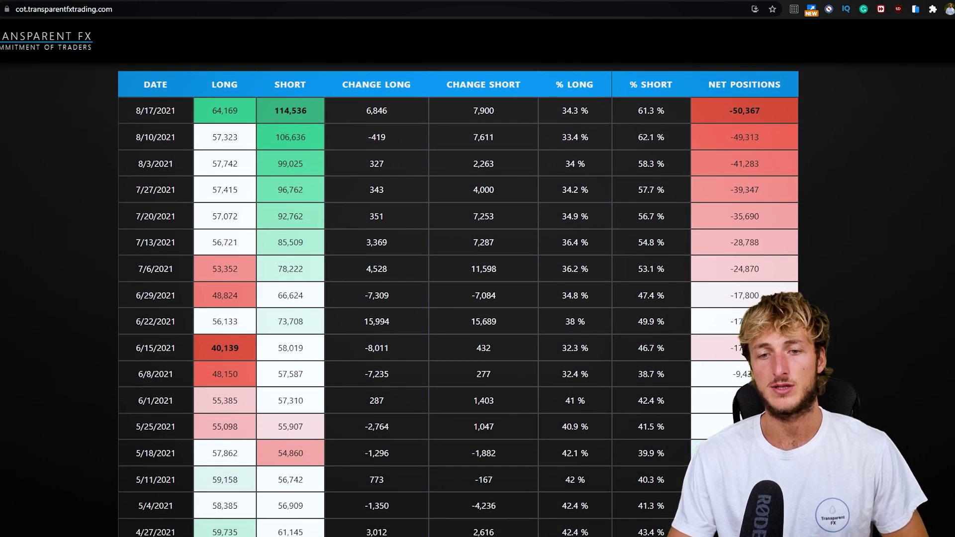
scroll(371, 391, "down", 1)
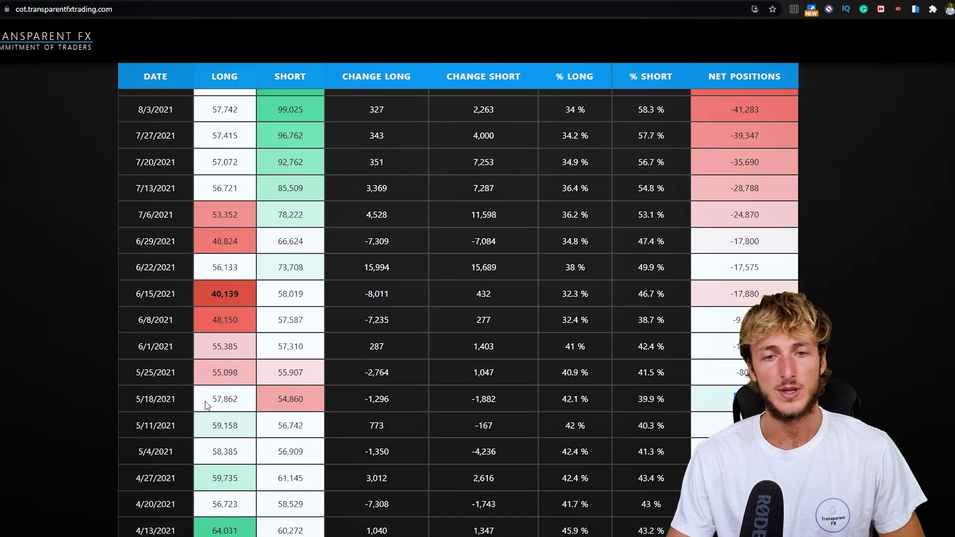
double_click(224, 399)
double_click(303, 400)
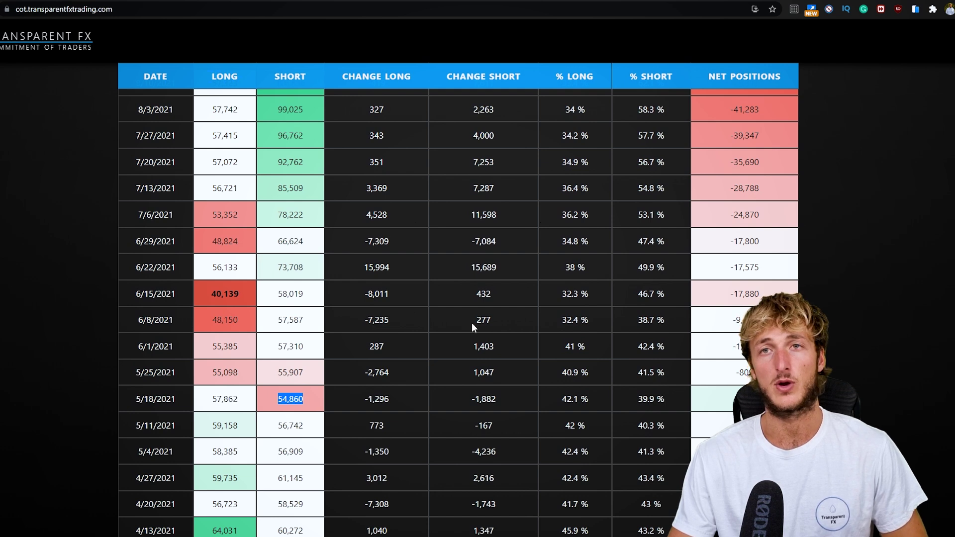
scroll(547, 328, "up", 2)
left_click(726, 167)
left_click_drag(726, 167, 771, 164)
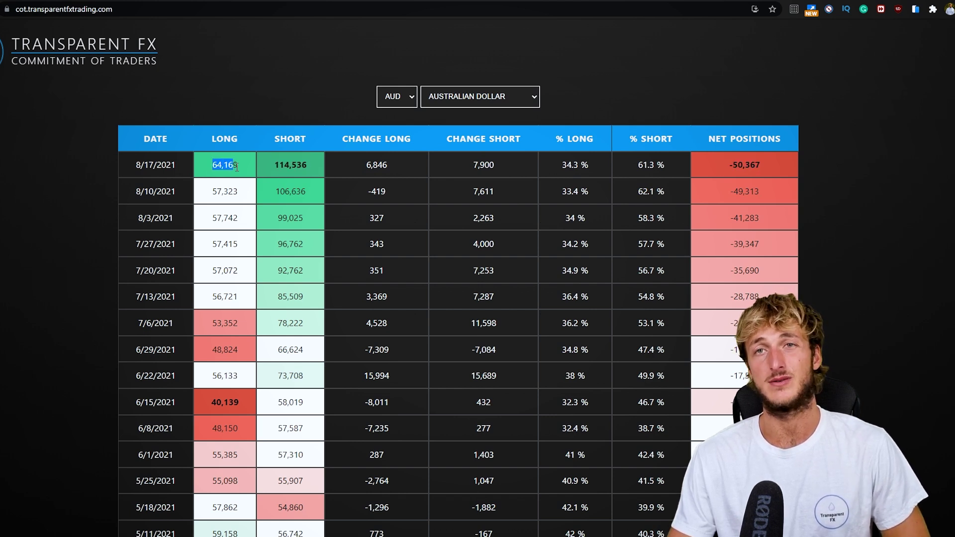
- Switch back to the TradingView chart and remove the Fibonacci retracement
left_click(199, 2)
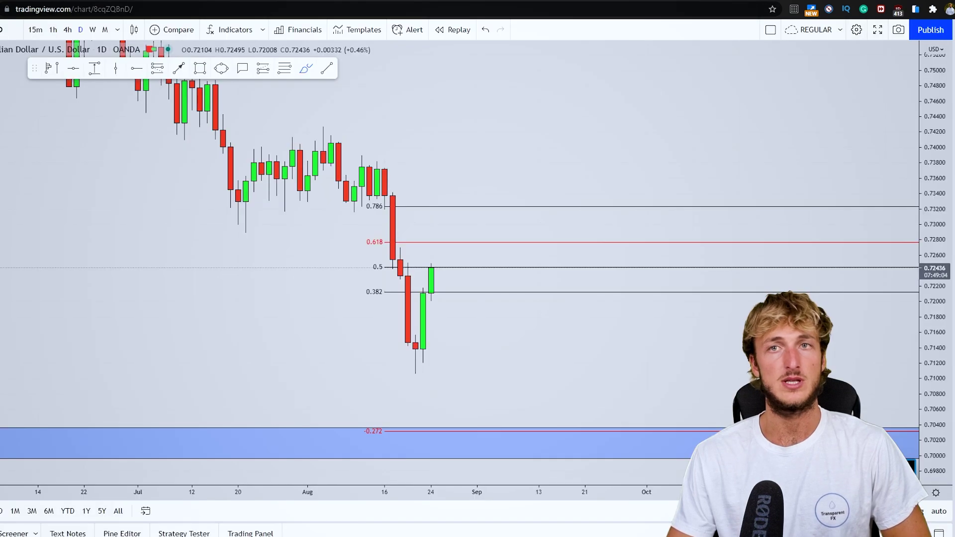
left_click(497, 206)
left_click(445, 52)
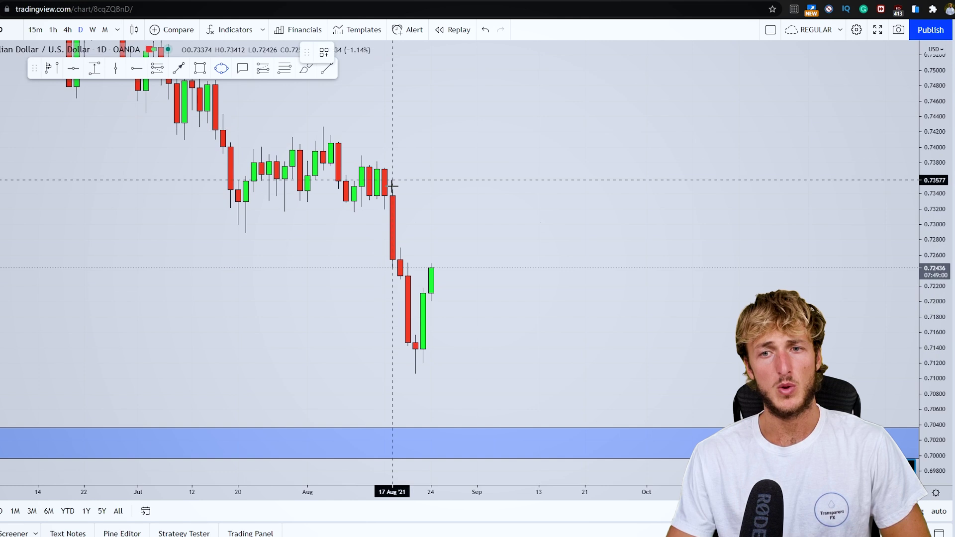
- Draw a circle above the latest candle from about 0.7243 to 0.7314 and sketch a wavy consolidation inside it
left_click(469, 213)
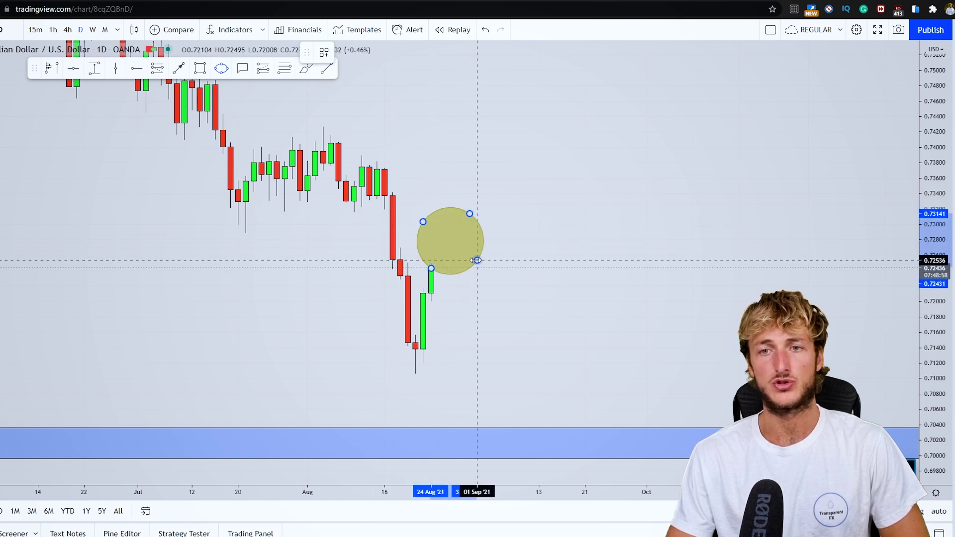
scroll(565, 334, "right", 2)
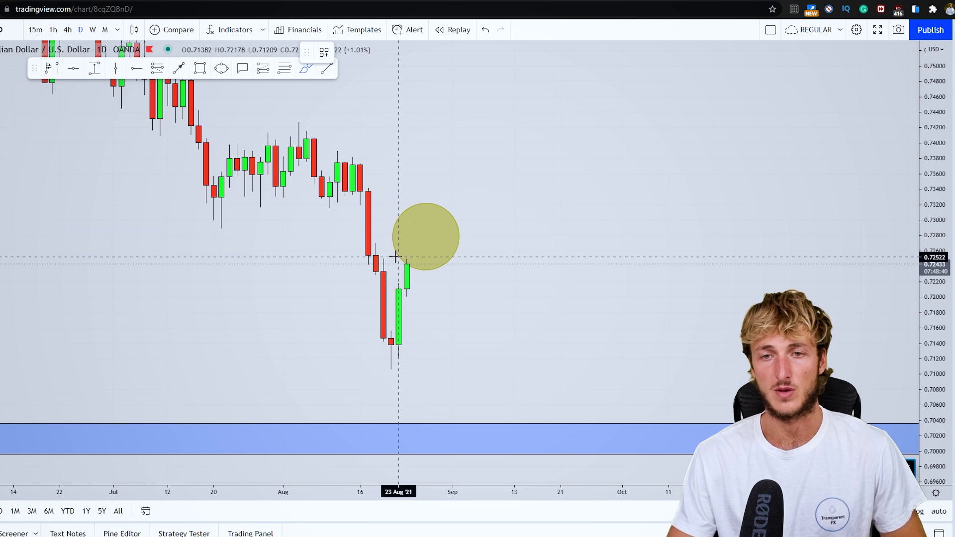
mouse_move(407, 264)
left_mouse_down()
mouse_move(426, 239)
mouse_move(452, 248)
left_mouse_up()
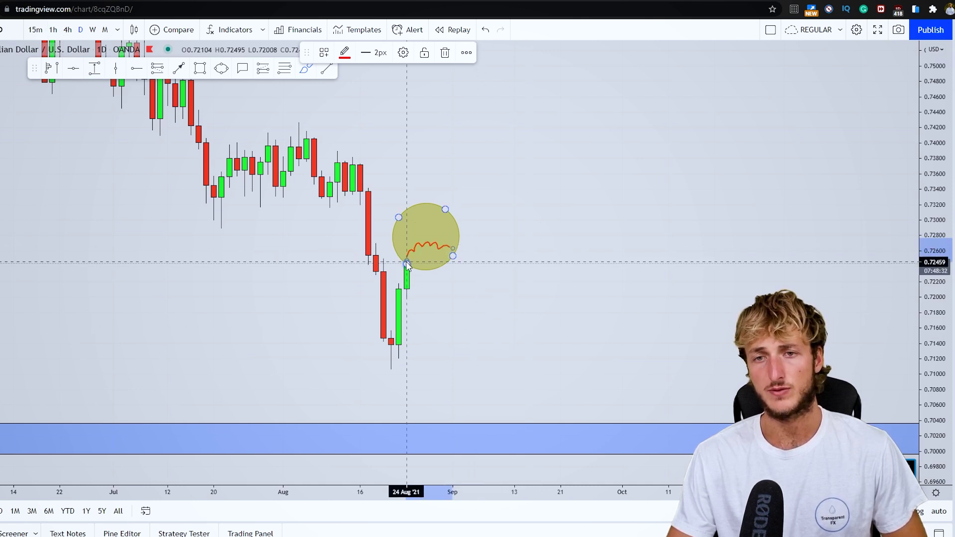
- Draw an arrow from the end of the wavy sketch, at about 0.726, down to the upper edge of the blue support zone
left_click(472, 239)
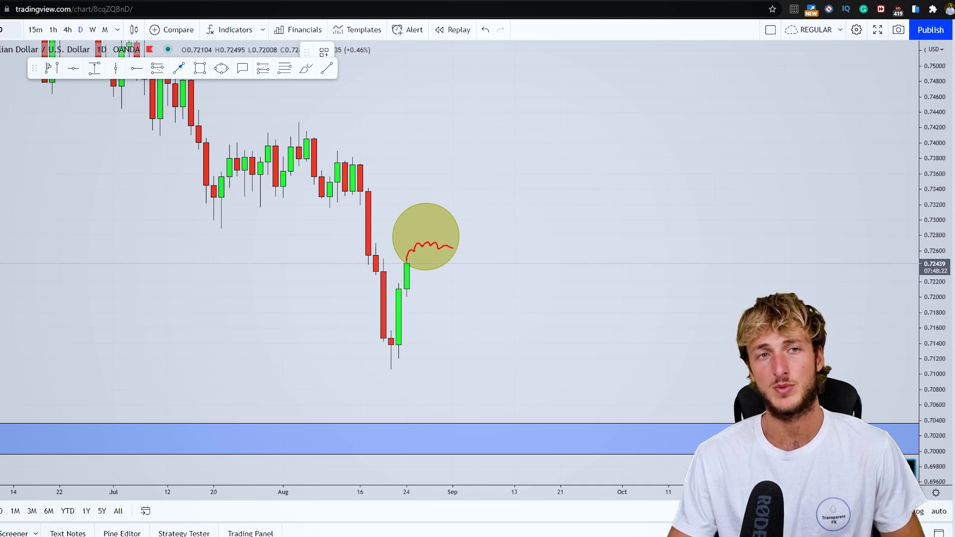
left_click_drag(452, 257, 498, 422)
left_click(545, 351)
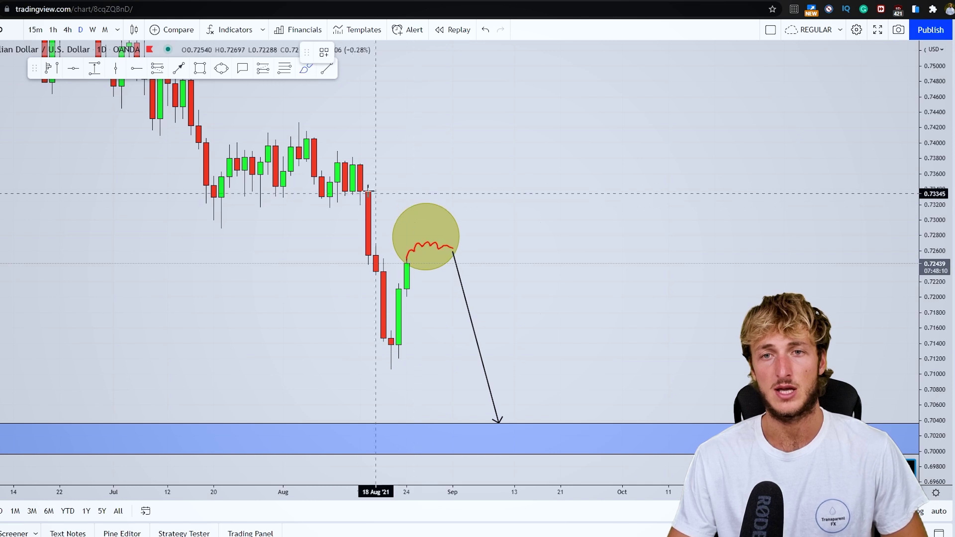
- Trace the full path from the mid-August high through the circle down to about 0.705, and delete the trace
mouse_move(353, 156)
left_mouse_down()
mouse_move(399, 352)
mouse_move(445, 250)
mouse_move(487, 411)
left_mouse_up()
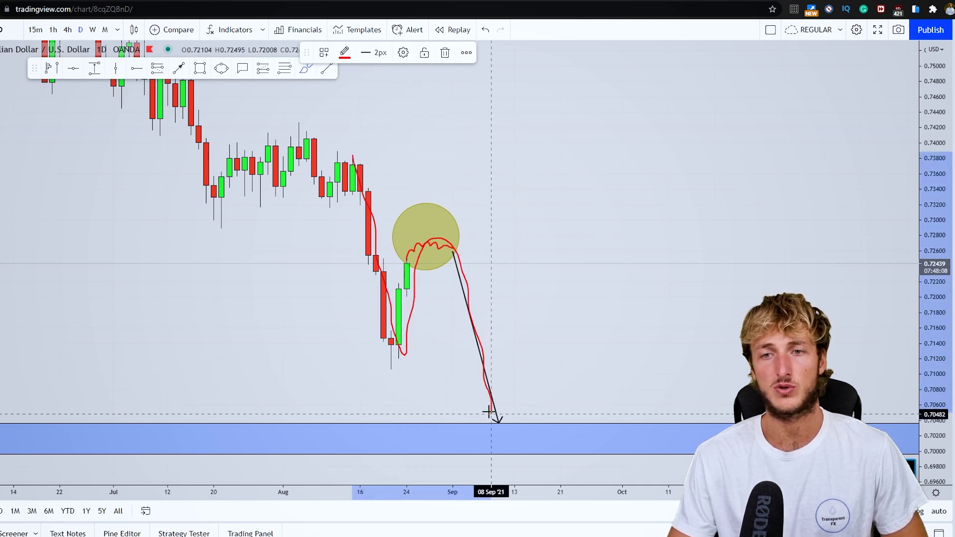
left_click(445, 52)
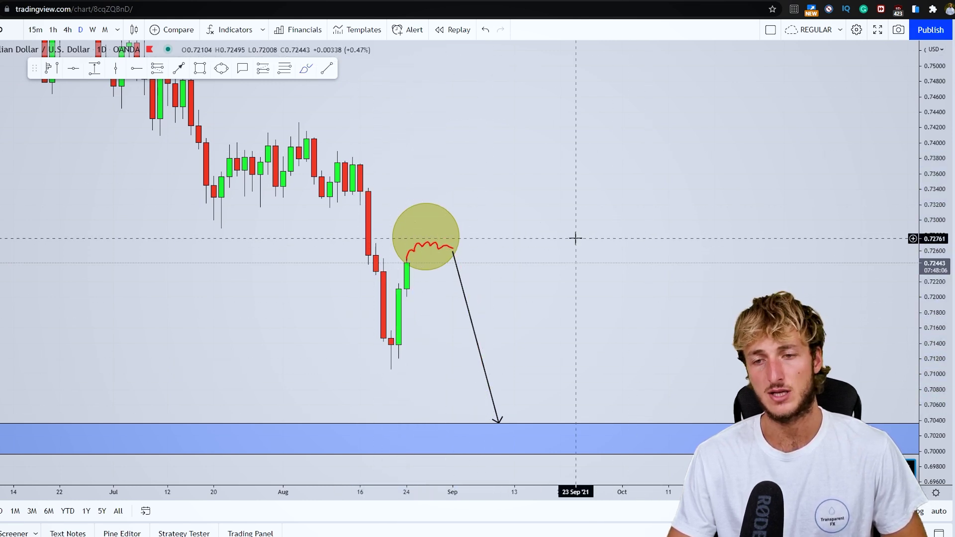